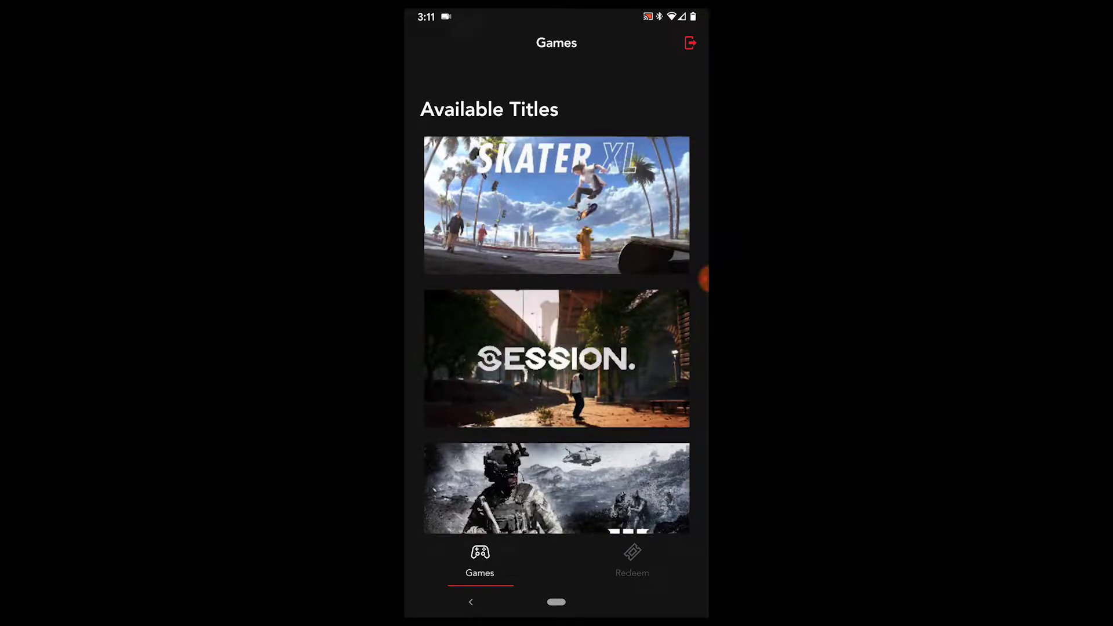
# Start a new Skater XL character head from a freshly captured front-facing face photo.
pyautogui.click(557, 205)
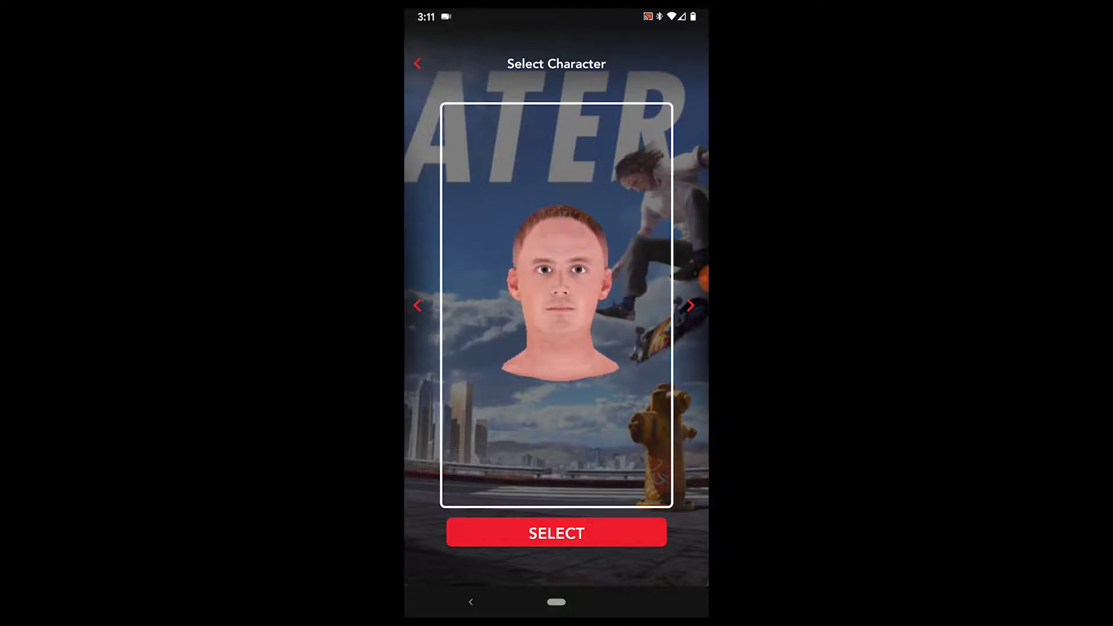
pyautogui.click(556, 533)
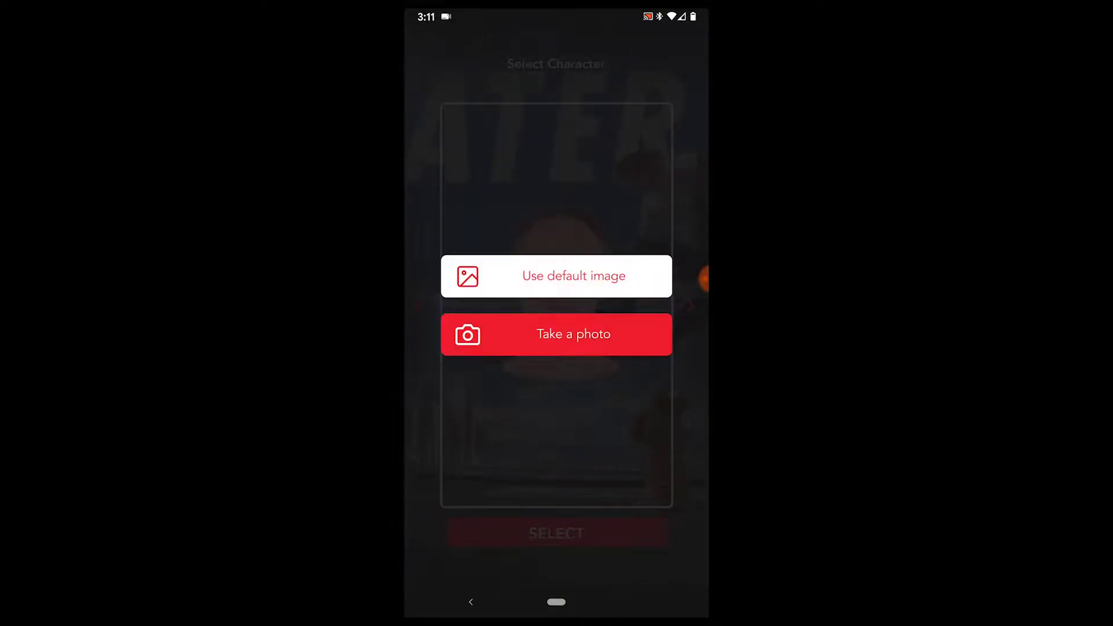
pyautogui.click(574, 334)
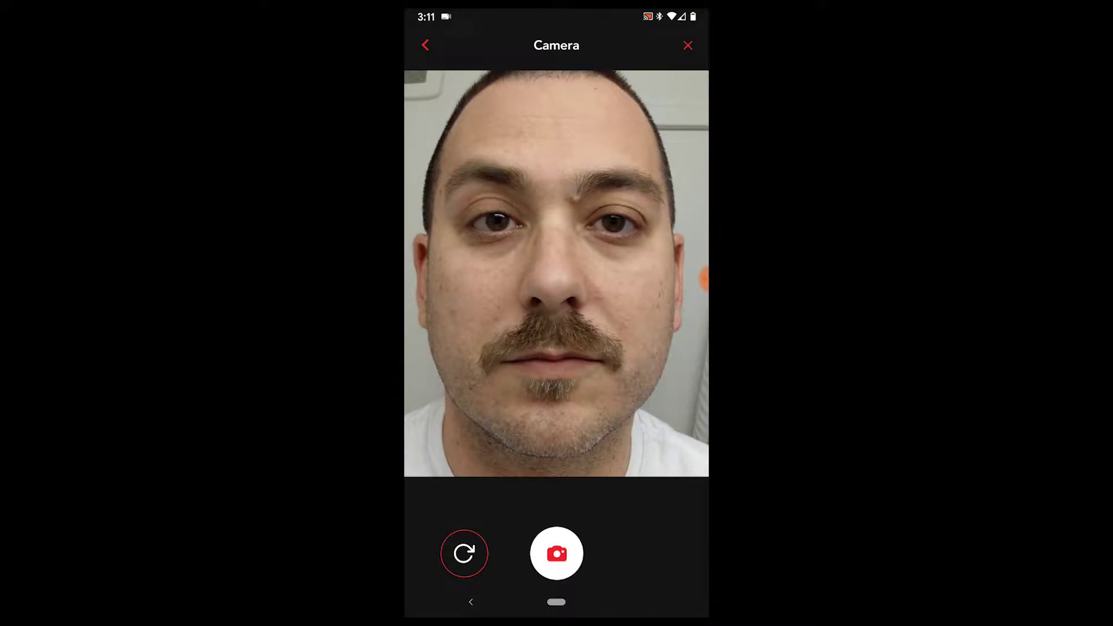
pyautogui.click(557, 554)
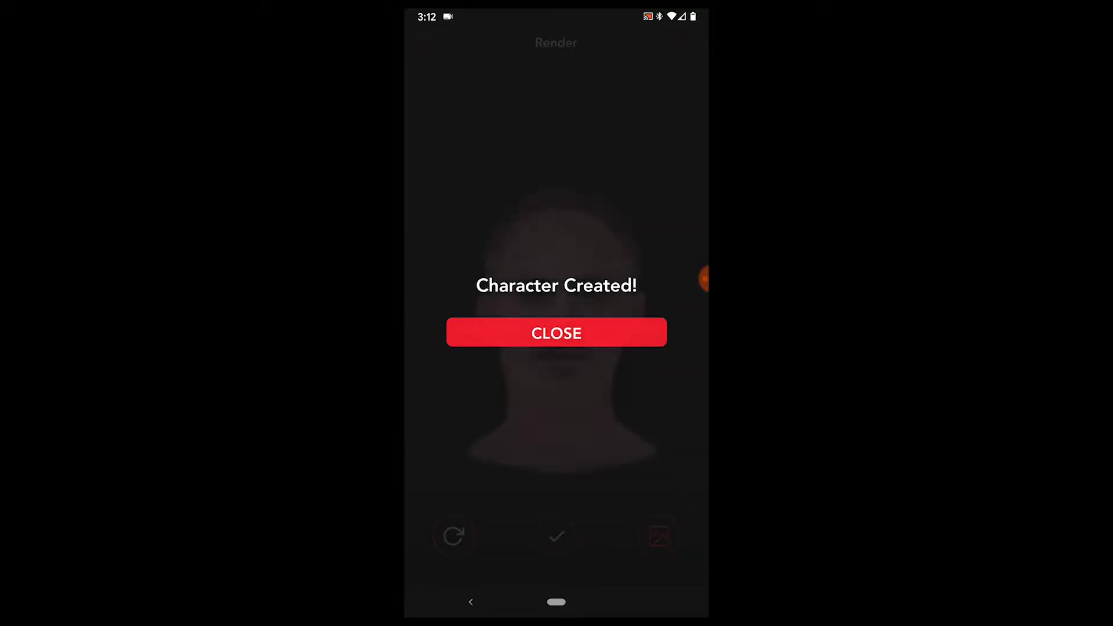
# Dismiss the confirmation, export the face texture as .png and agree to share it.
pyautogui.click(557, 333)
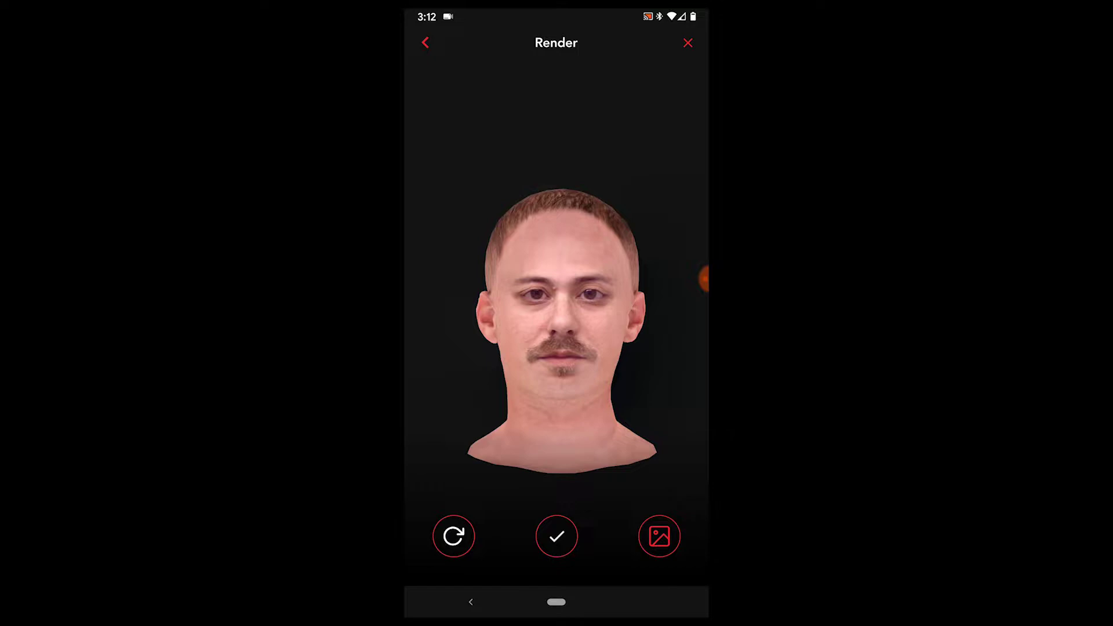
pyautogui.click(660, 535)
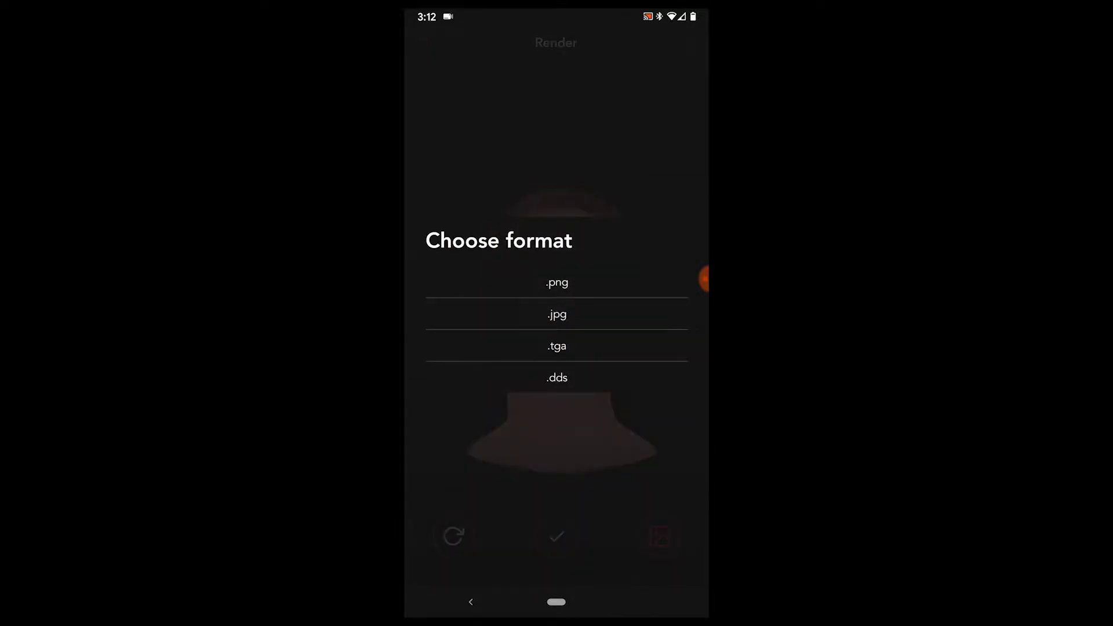
pyautogui.click(557, 282)
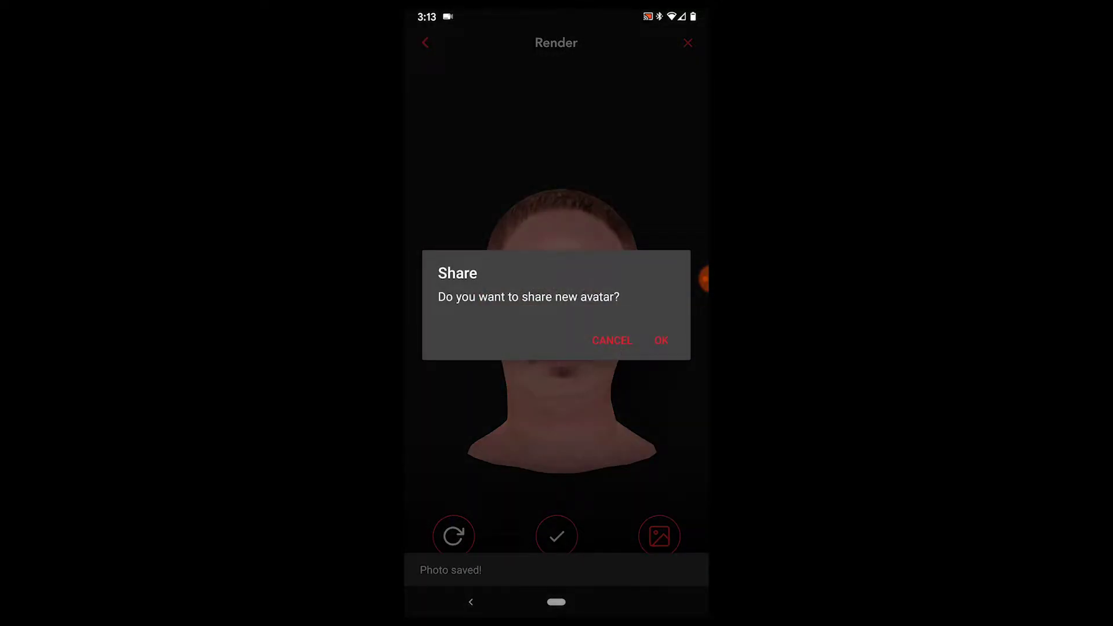
pyautogui.click(661, 340)
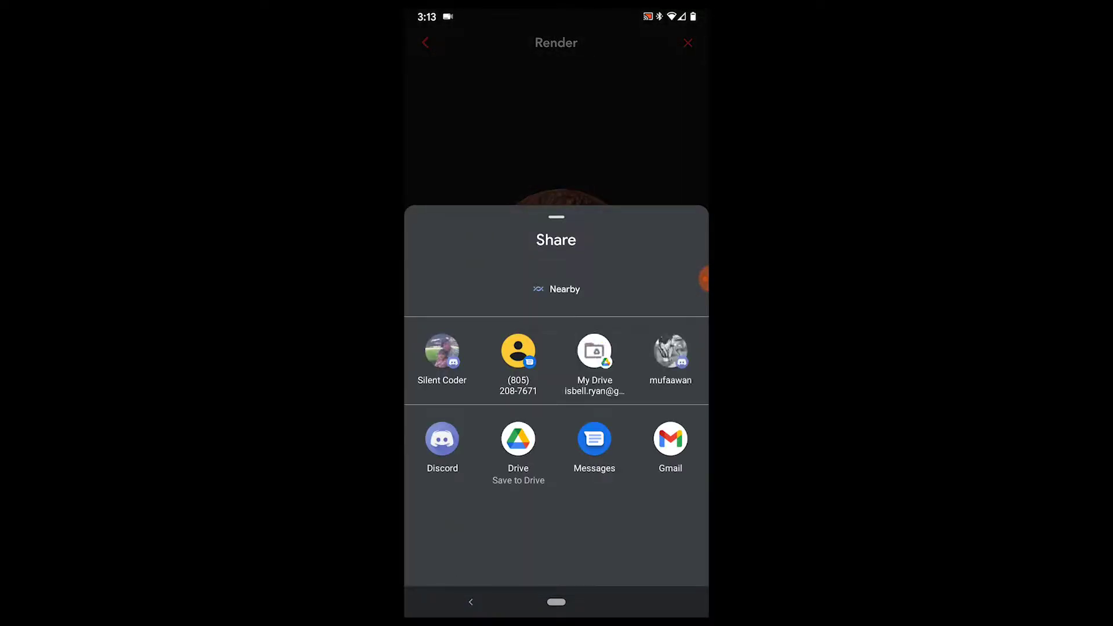
# Save the texture PNG to Drive's +++INTRACT RENDERS > SKATER XL folder.
pyautogui.press('Escape')
pyautogui.click(464, 218)
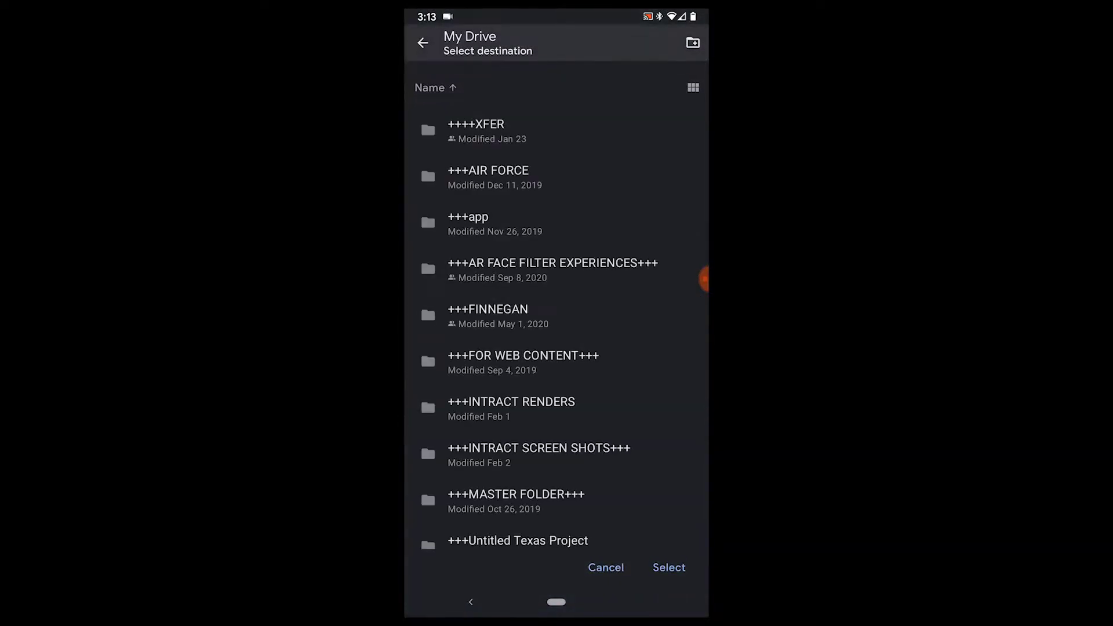
pyautogui.click(511, 408)
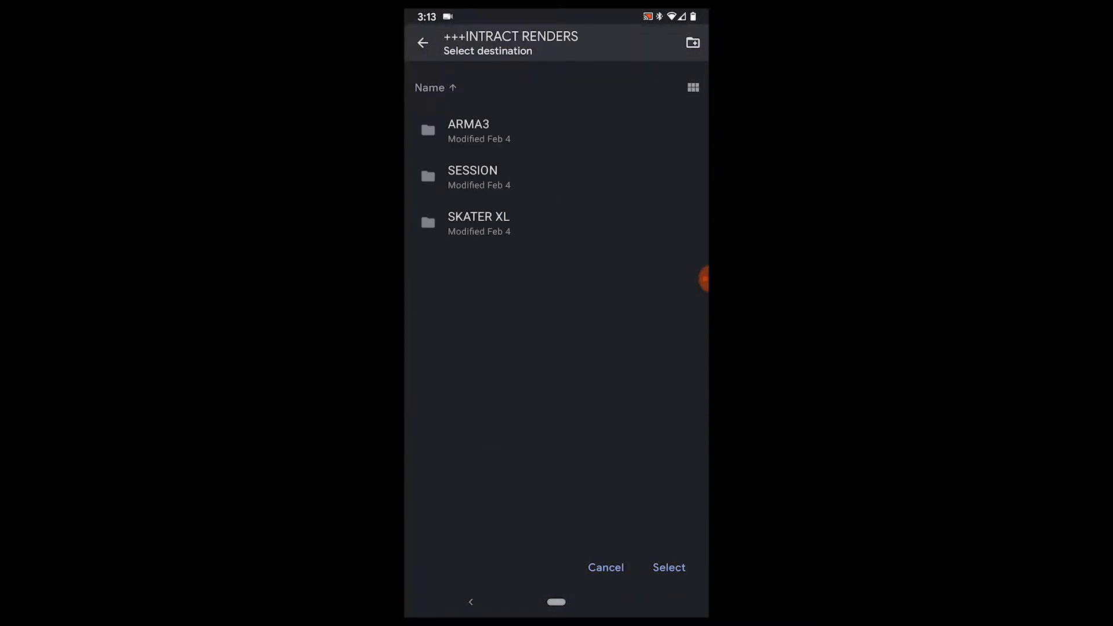
pyautogui.click(478, 223)
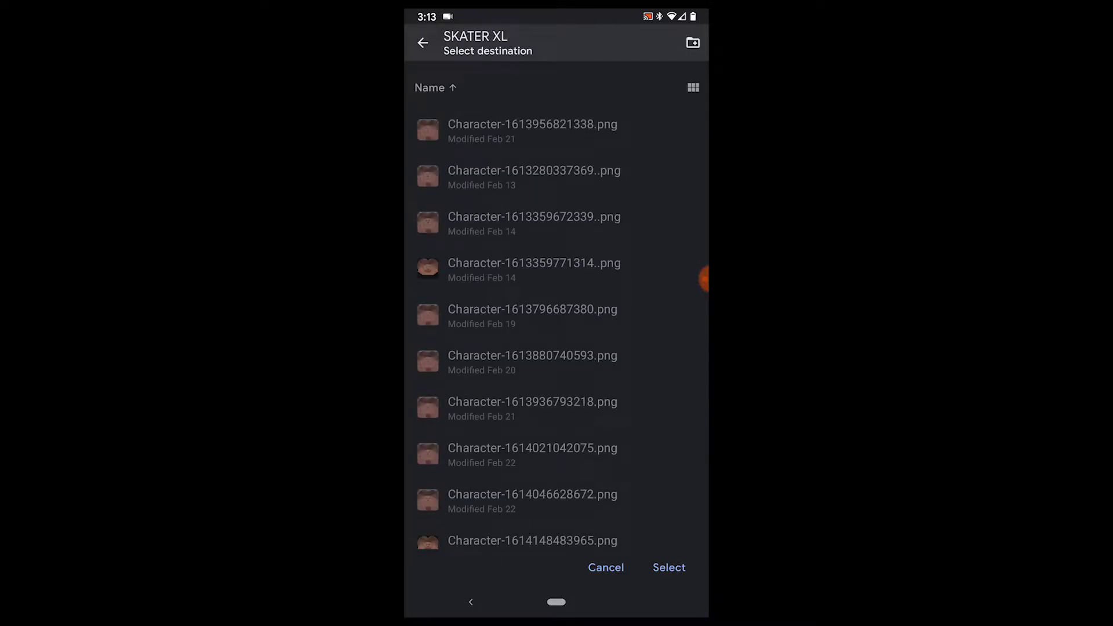
pyautogui.click(669, 567)
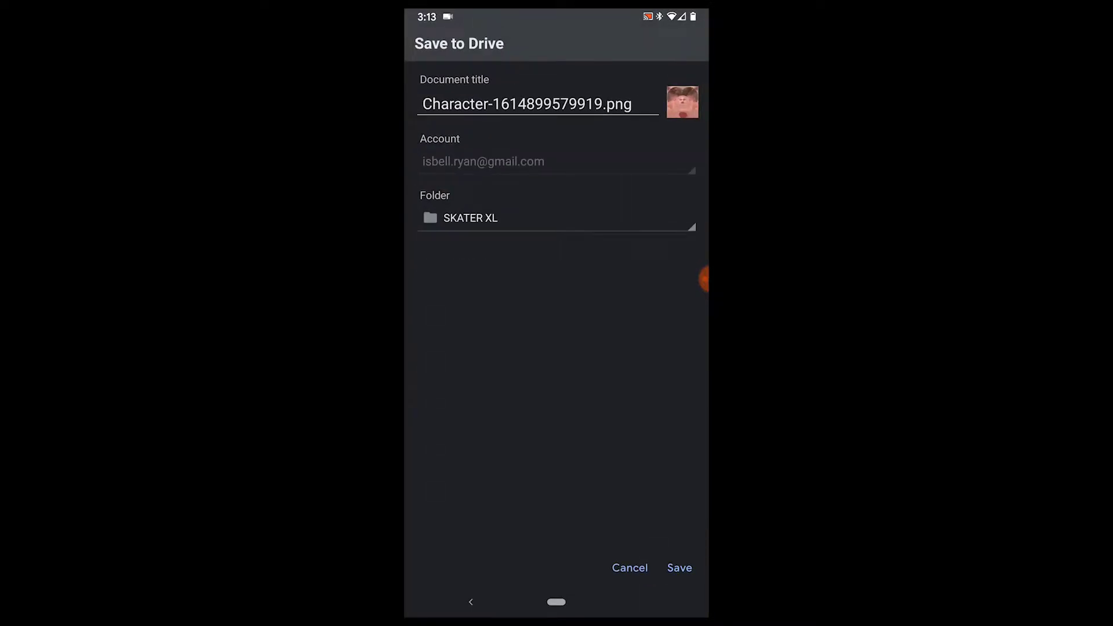
pyautogui.click(679, 568)
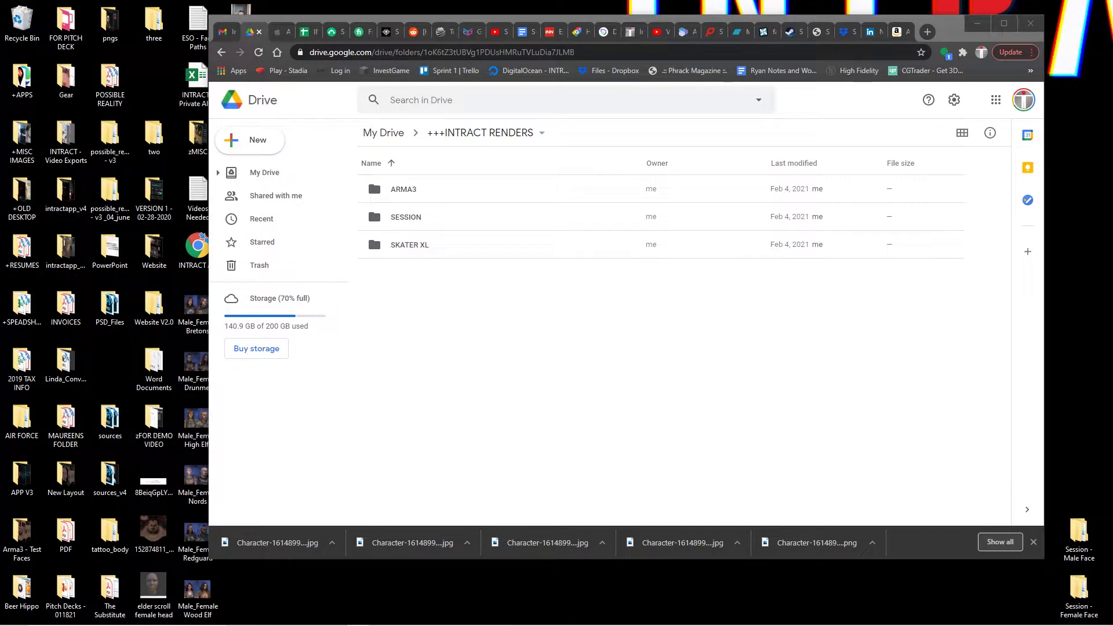
# Open SKATER XL, preview Character-1614899579919.png and download it.
pyautogui.doubleClick(406, 251)
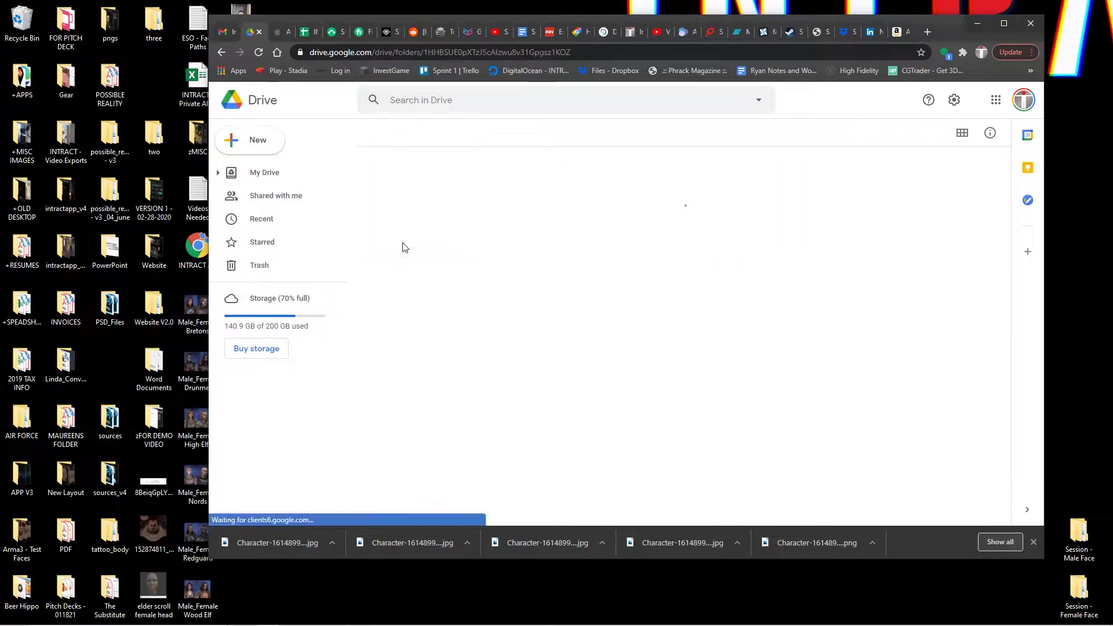
pyautogui.moveTo(1008, 165); pyautogui.dragTo(996, 406)
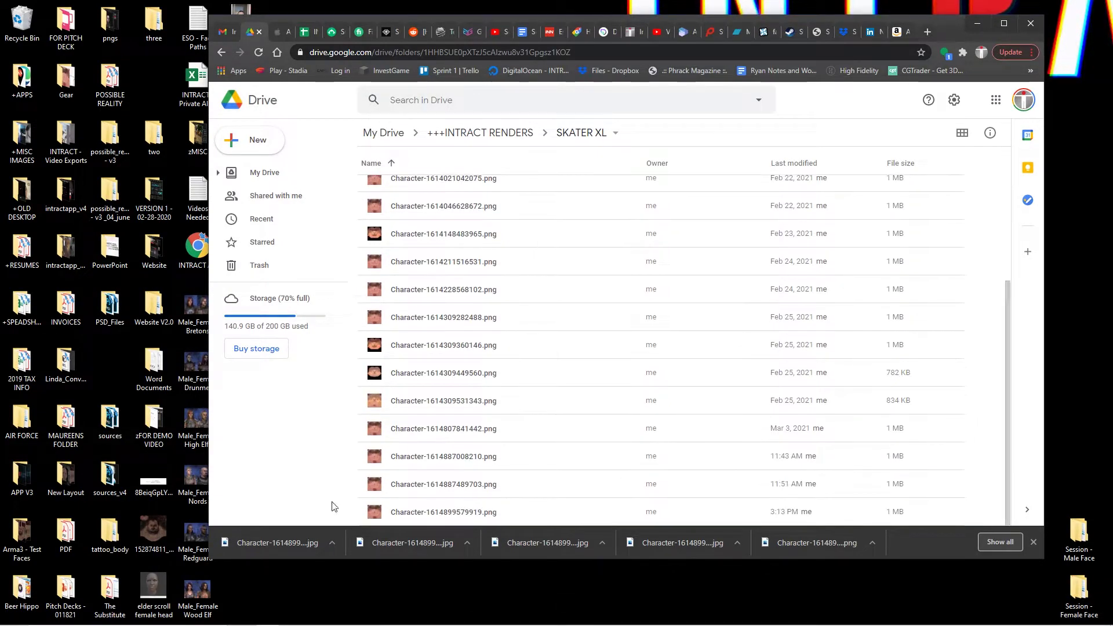
pyautogui.doubleClick(429, 513)
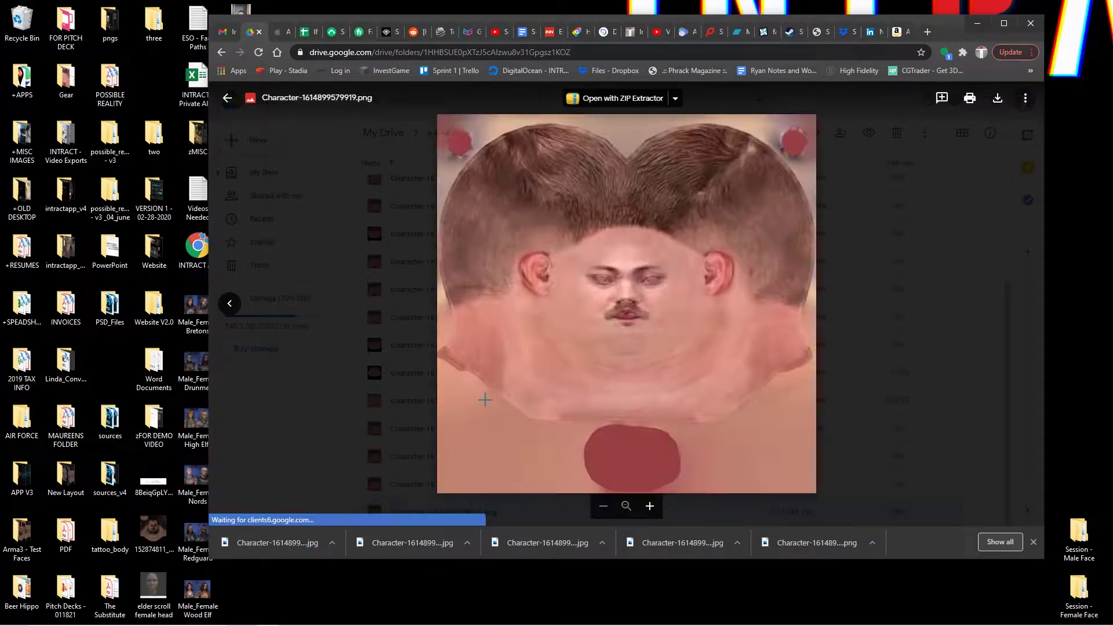
pyautogui.click(998, 98)
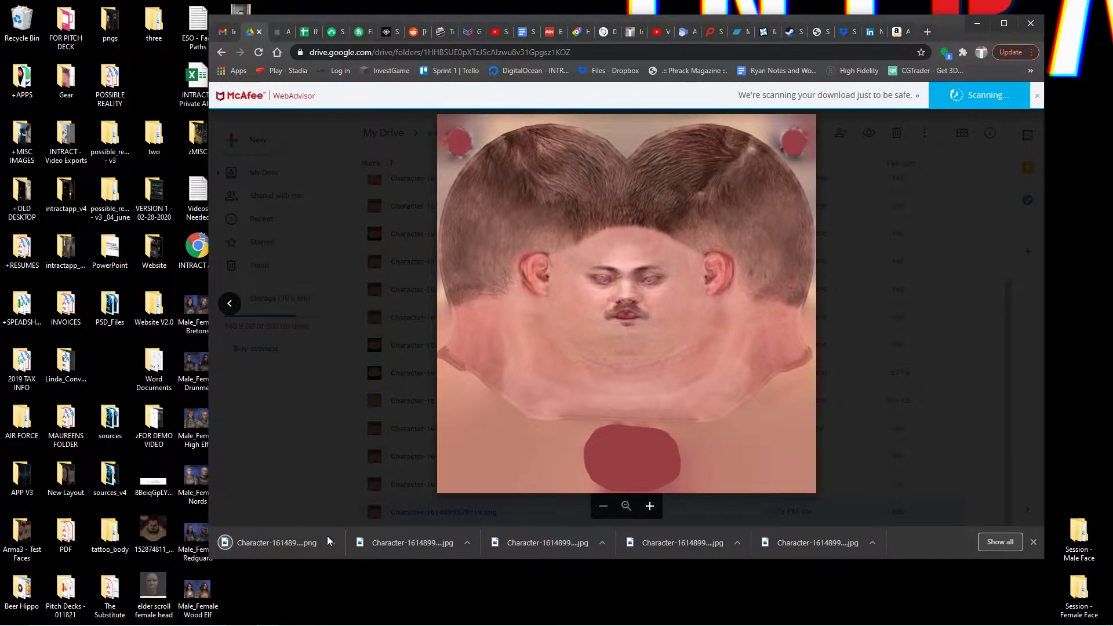
# Show the downloaded texture in its folder and navigate to Documents\SkaterXL\Gear.
pyautogui.click(332, 542)
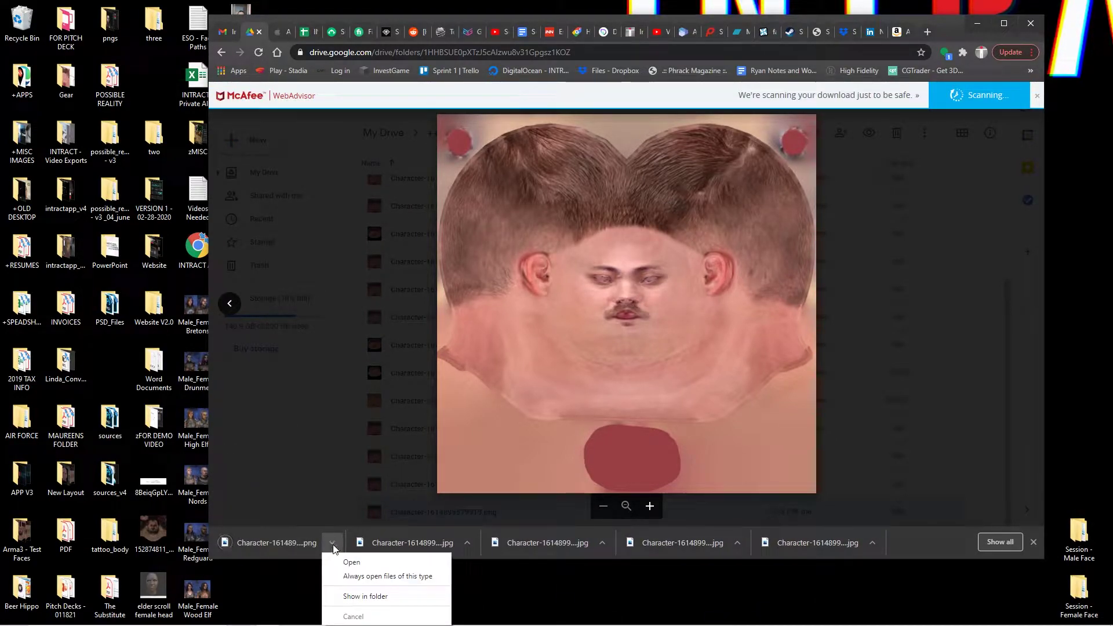
pyautogui.click(355, 599)
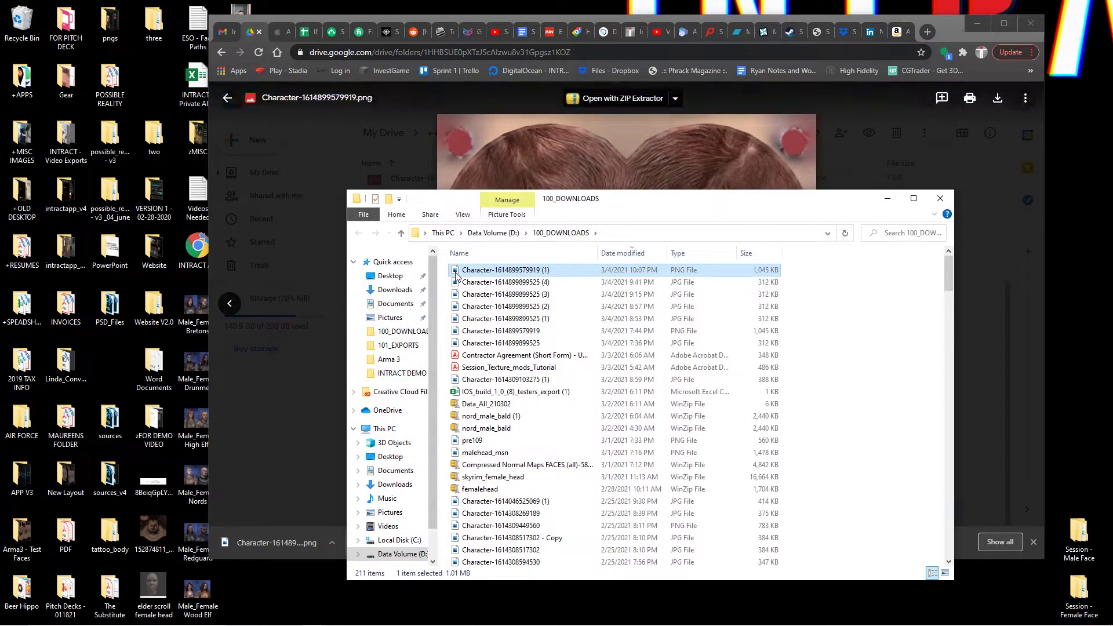
pyautogui.click(370, 307)
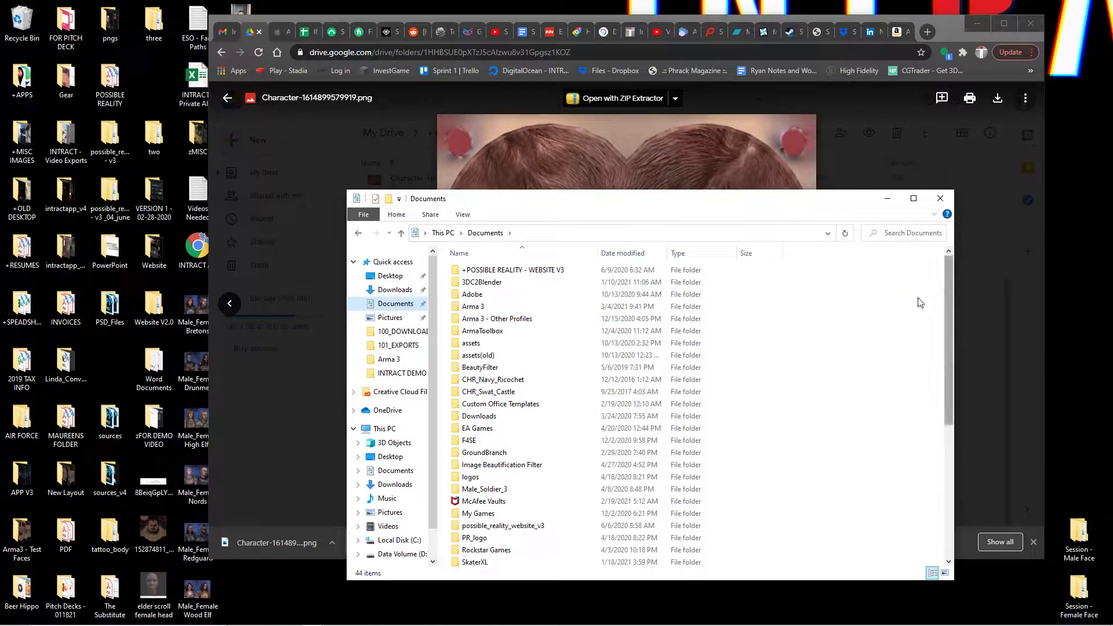
pyautogui.doubleClick(479, 562)
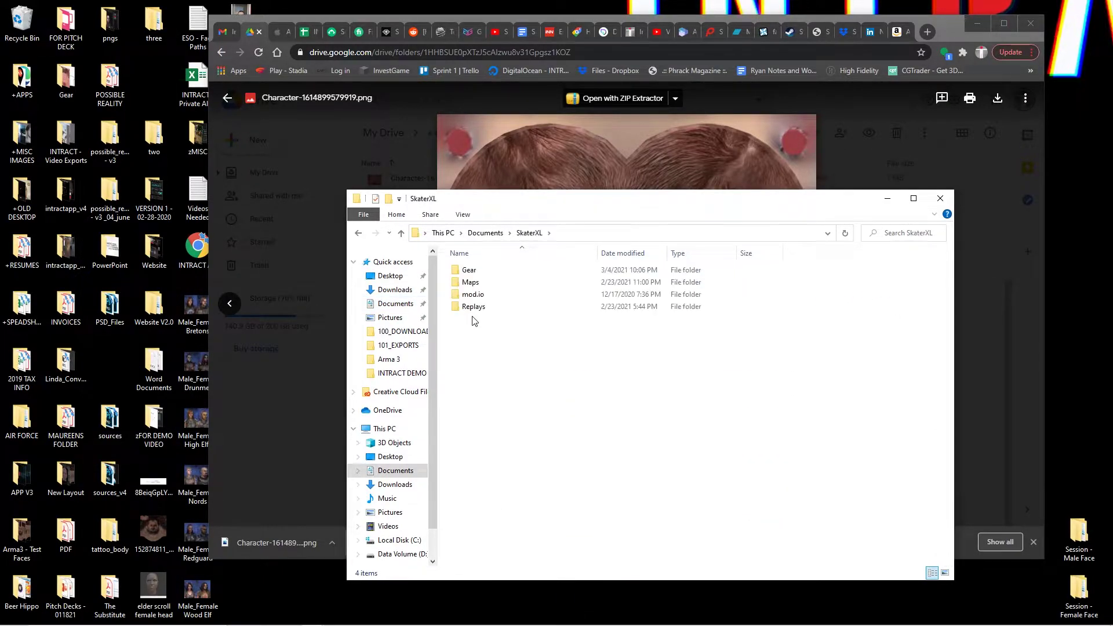
pyautogui.click(467, 271)
pyautogui.doubleClick(465, 271)
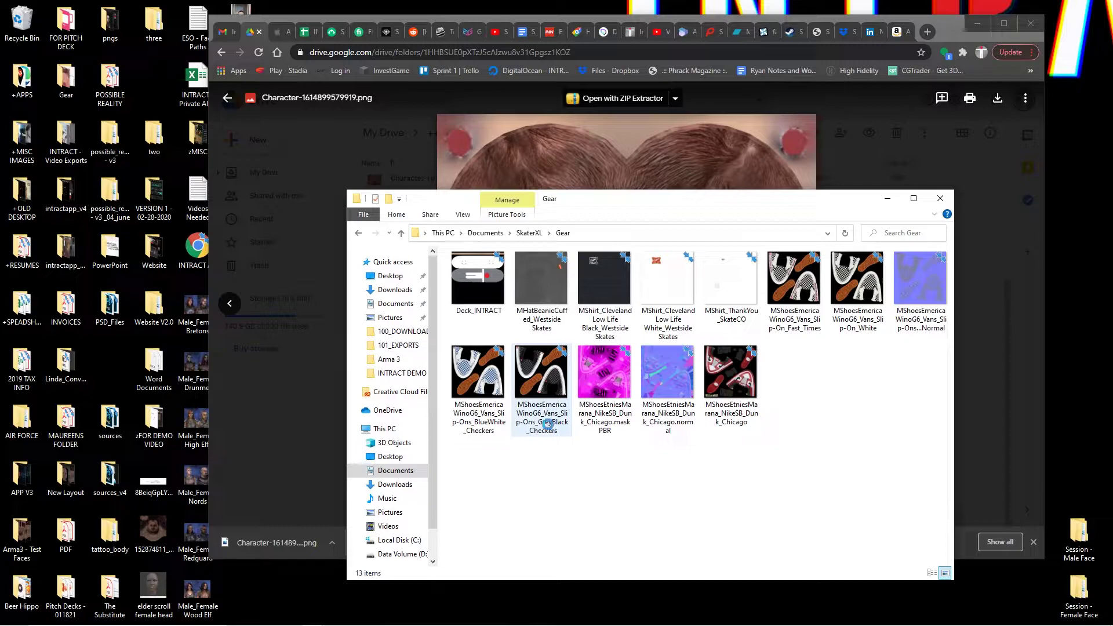
# Paste the texture into Gear and rename it MaleHead_ plus the player's name.
pyautogui.hotkey('ctrl', 'v')
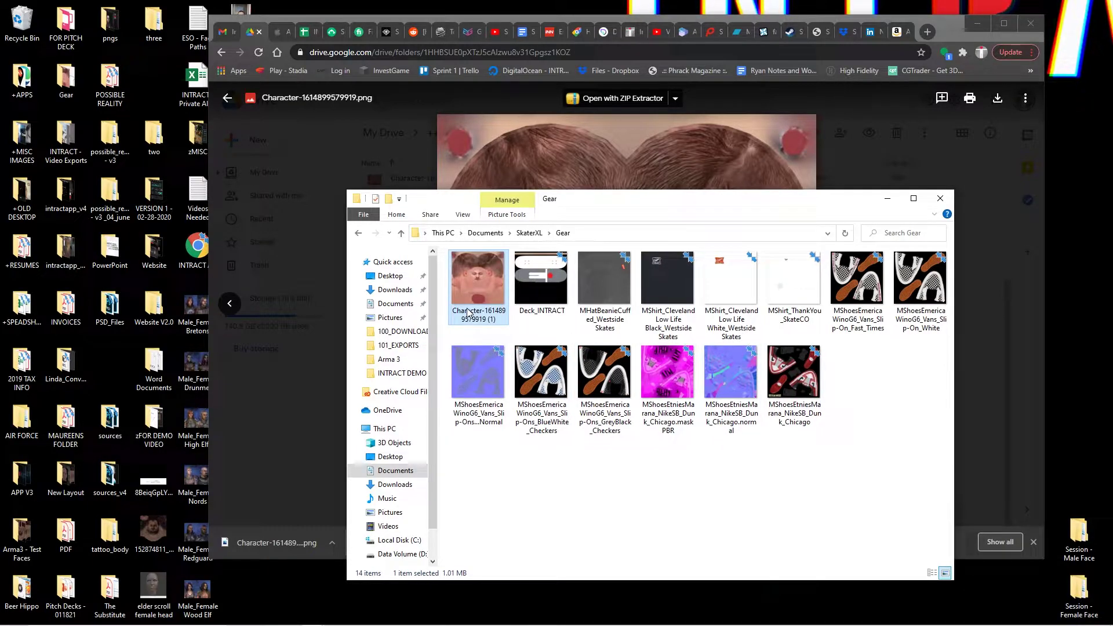
pyautogui.click(468, 312)
pyautogui.write('MaleH')
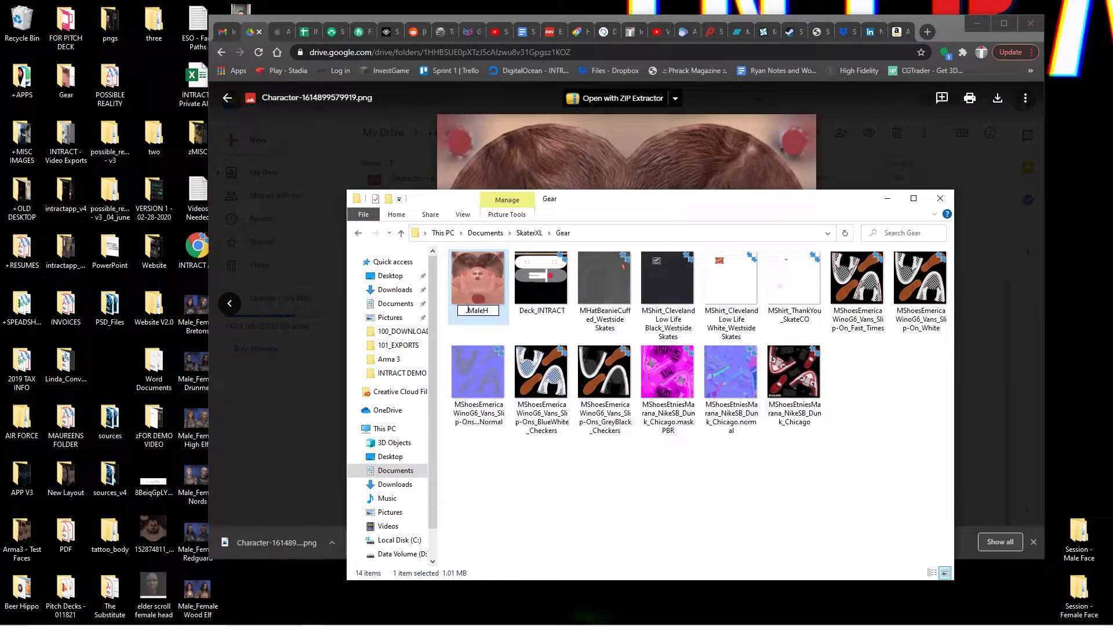
pyautogui.write('ead_Ryan Isbe')
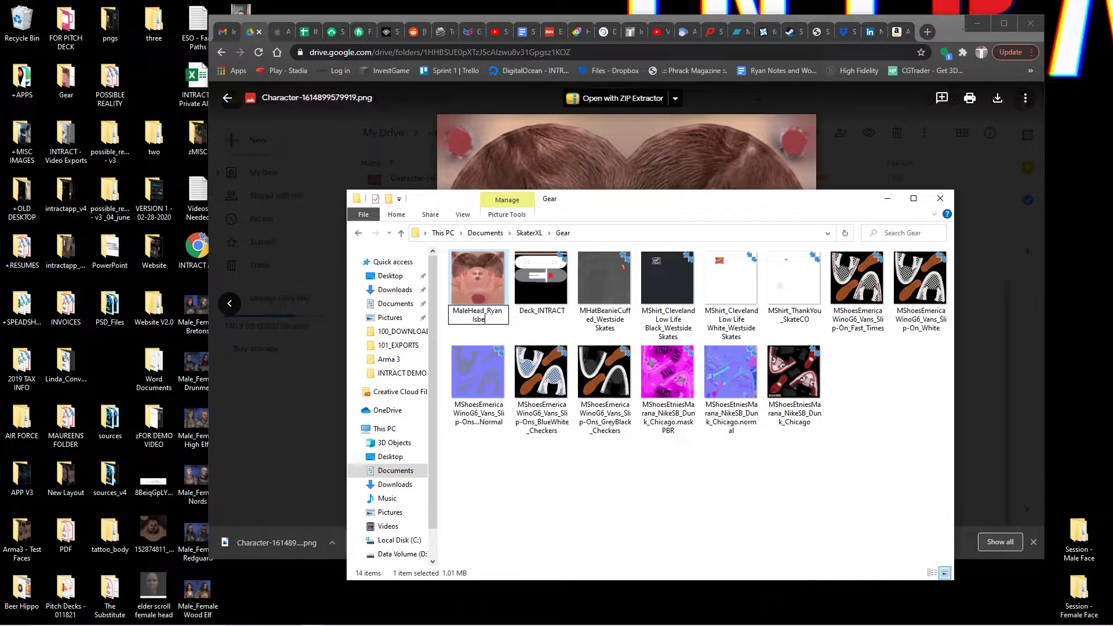
pyautogui.write('ll')
pyautogui.press('Return')
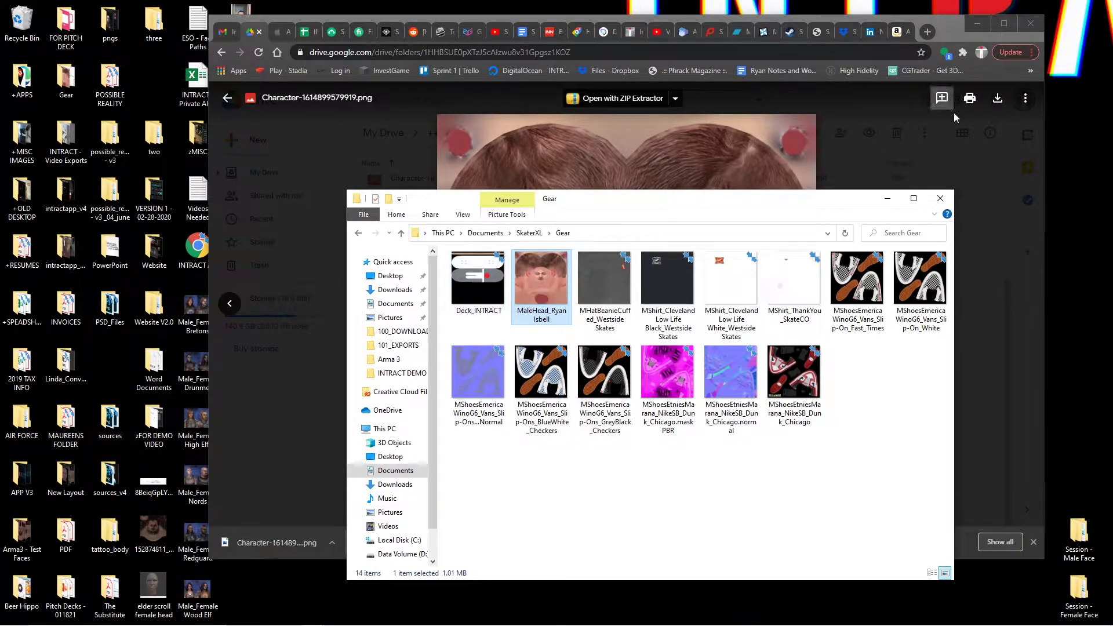
# Bring Discord into view and enlarge the MaleBody_Light image in #textures-skaterxl.
pyautogui.moveTo(1085, 109)
pyautogui.mouseDown()
pyautogui.moveTo(565, 80)
pyautogui.moveTo(534, 101)
pyautogui.mouseUp()
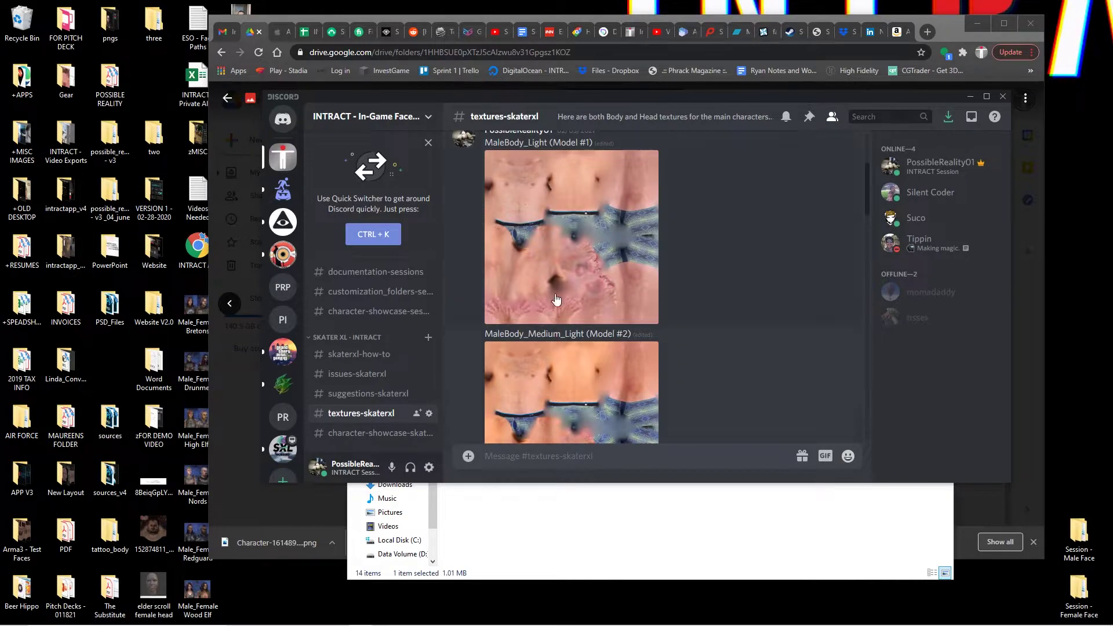
pyautogui.click(565, 252)
# Open the original MaleBody_Light image and save it, targeting Documents\SkaterXL\Gear.
pyautogui.click(528, 425)
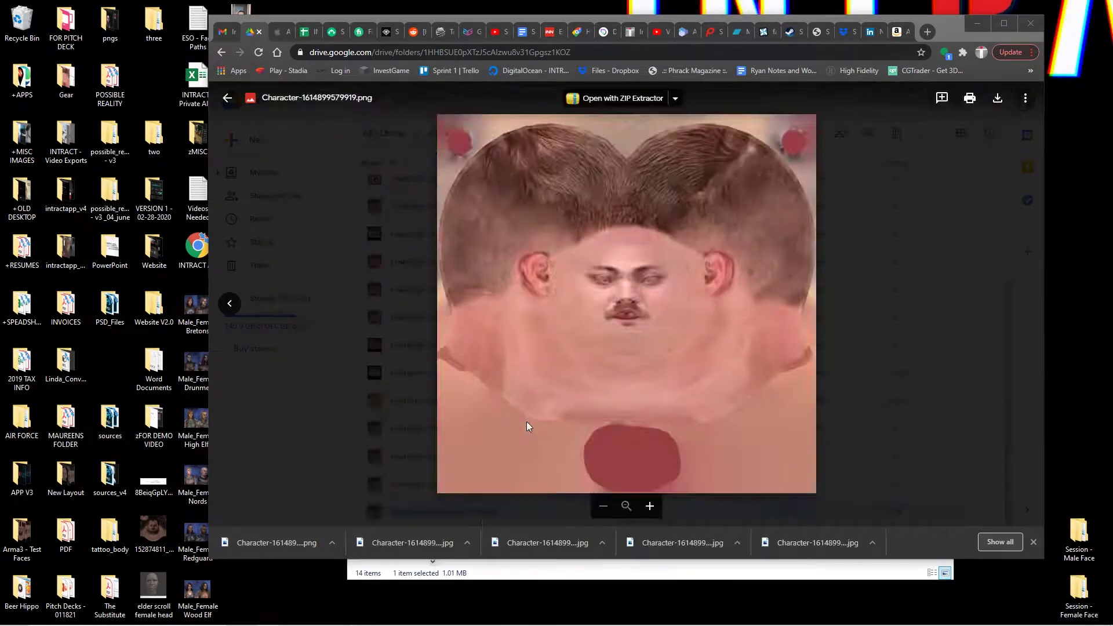
pyautogui.rightClick(609, 285)
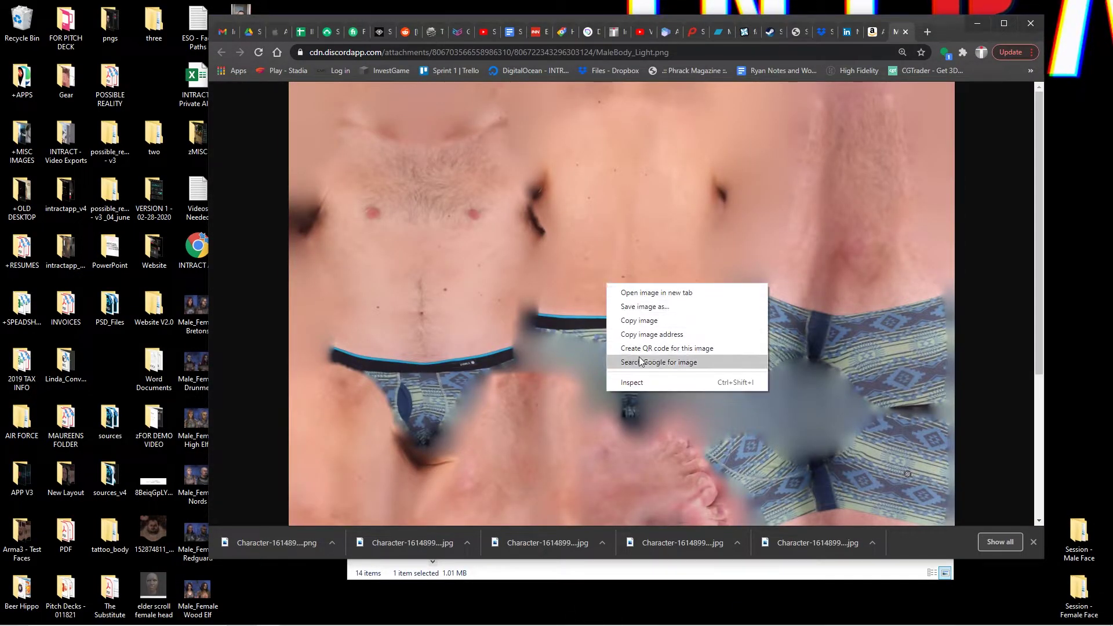
pyautogui.click(648, 306)
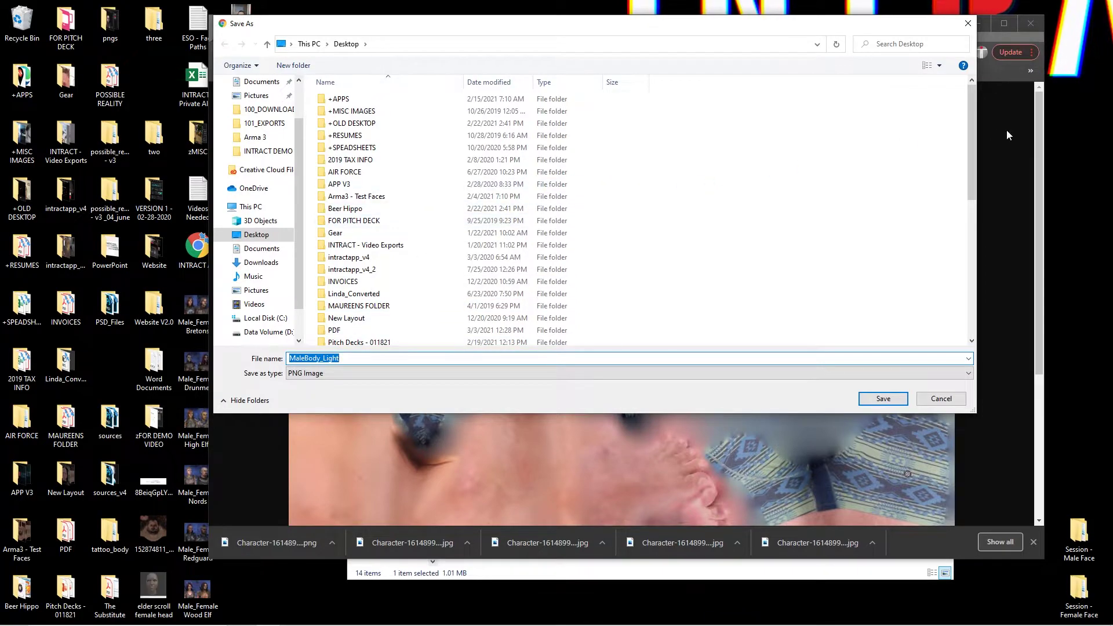
pyautogui.moveTo(970, 138)
pyautogui.mouseDown()
pyautogui.moveTo(965, 186)
pyautogui.moveTo(752, 204)
pyautogui.mouseUp()
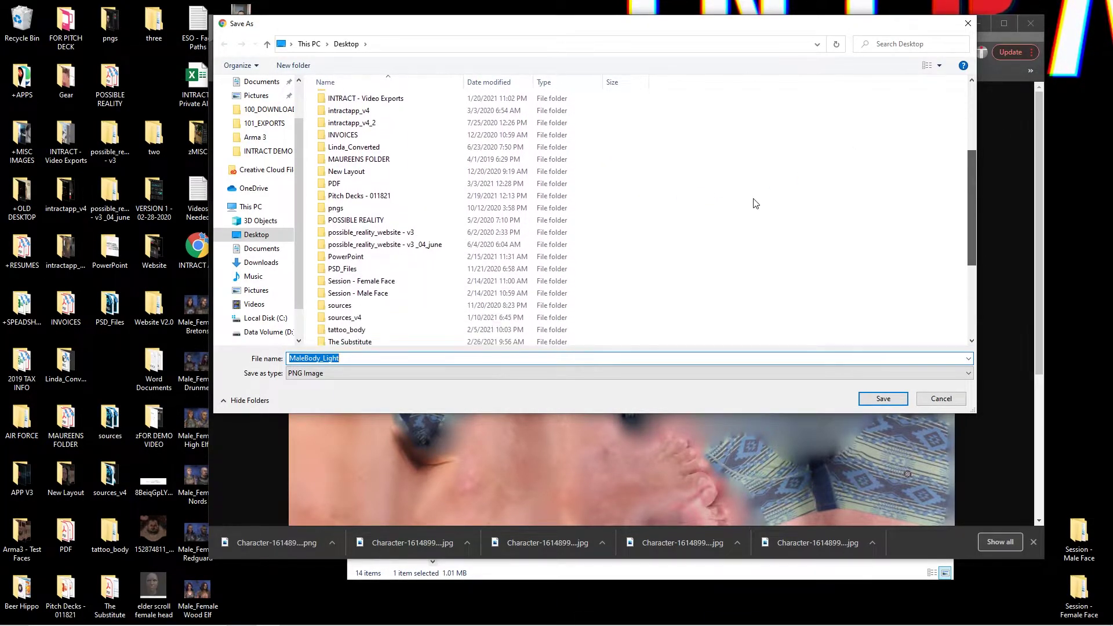
pyautogui.click(261, 82)
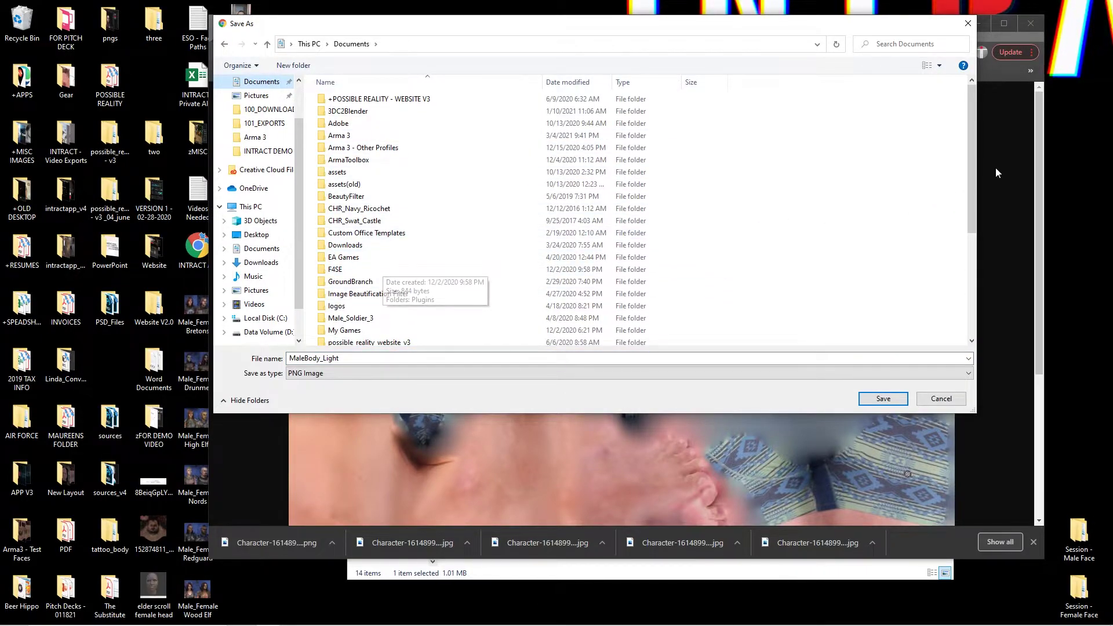
pyautogui.moveTo(965, 175); pyautogui.dragTo(967, 255)
pyautogui.doubleClick(429, 290)
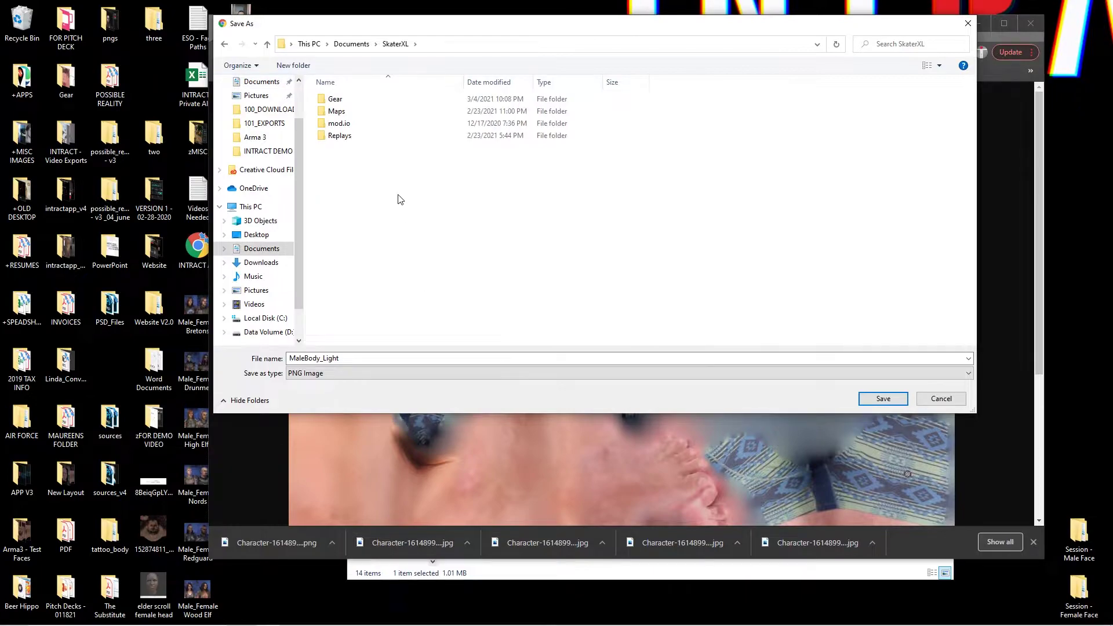
pyautogui.doubleClick(335, 100)
# Replace 'Light' in the file name with the player's name and save.
pyautogui.click(346, 359)
pyautogui.press('BackSpace')
pyautogui.press('BackSpace')
pyautogui.press('BackSpace')
pyautogui.write('Ryan Isbell')
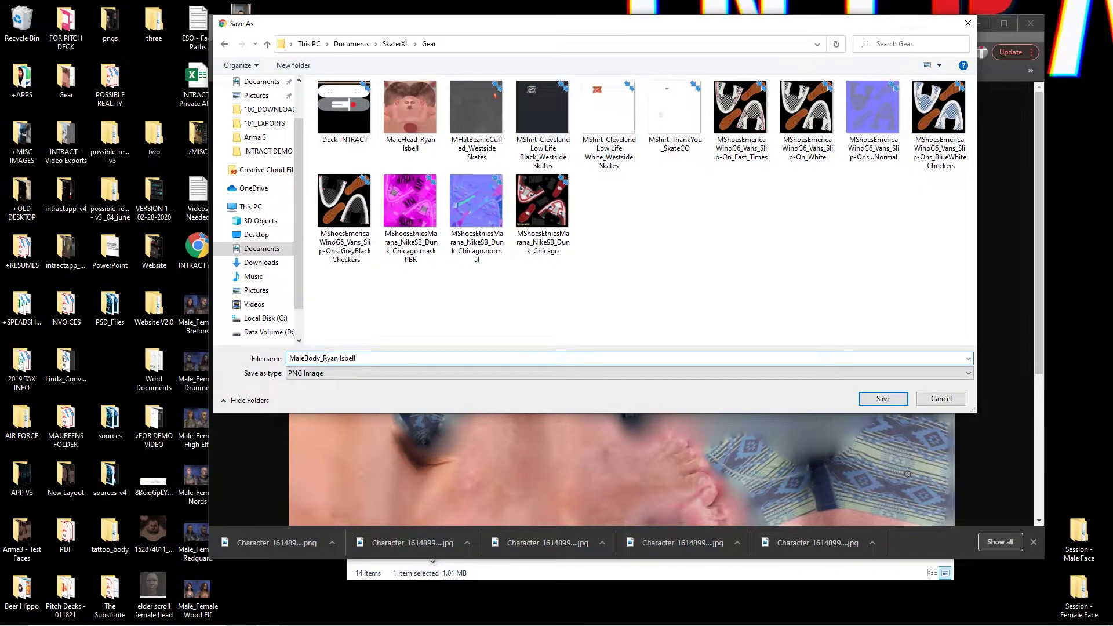
pyautogui.press('Return')
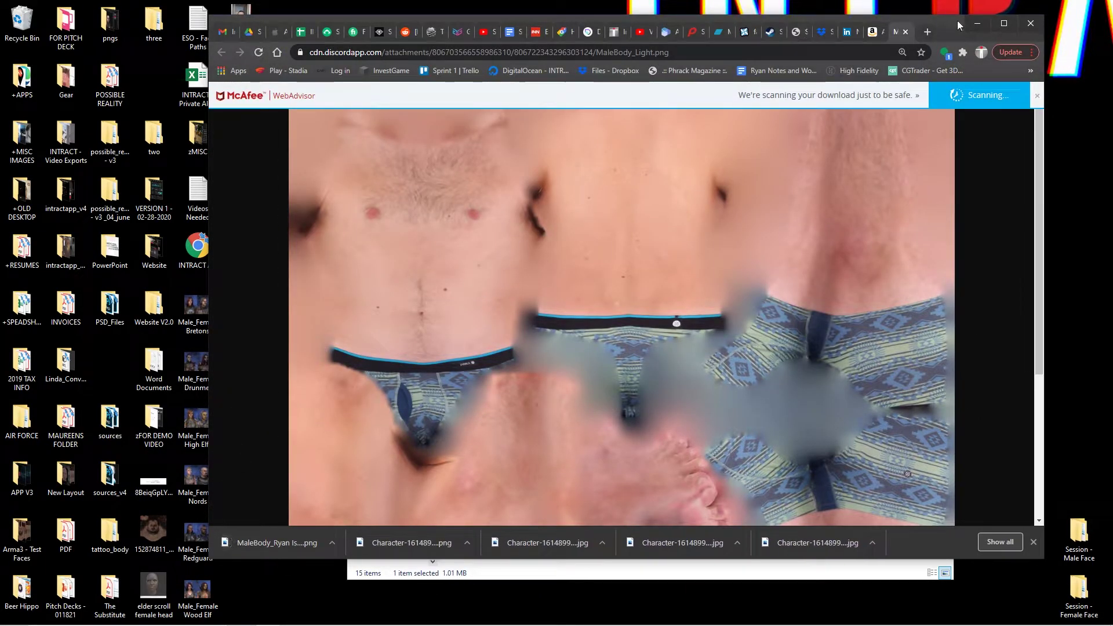
# Minimize Chrome, switch to the Steam library and launch Skater XL.
pyautogui.click(974, 23)
pyautogui.hotkey('alt', 'Tab')
pyautogui.hotkey('alt', 'Tab')
pyautogui.hotkey('alt', 'Tab')
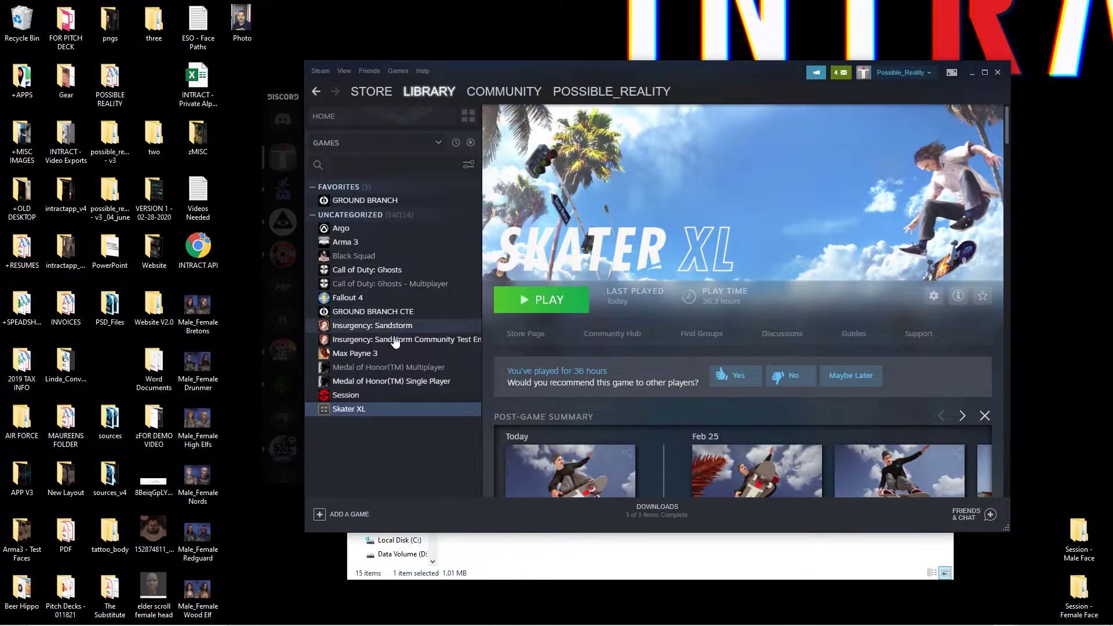
pyautogui.click(551, 298)
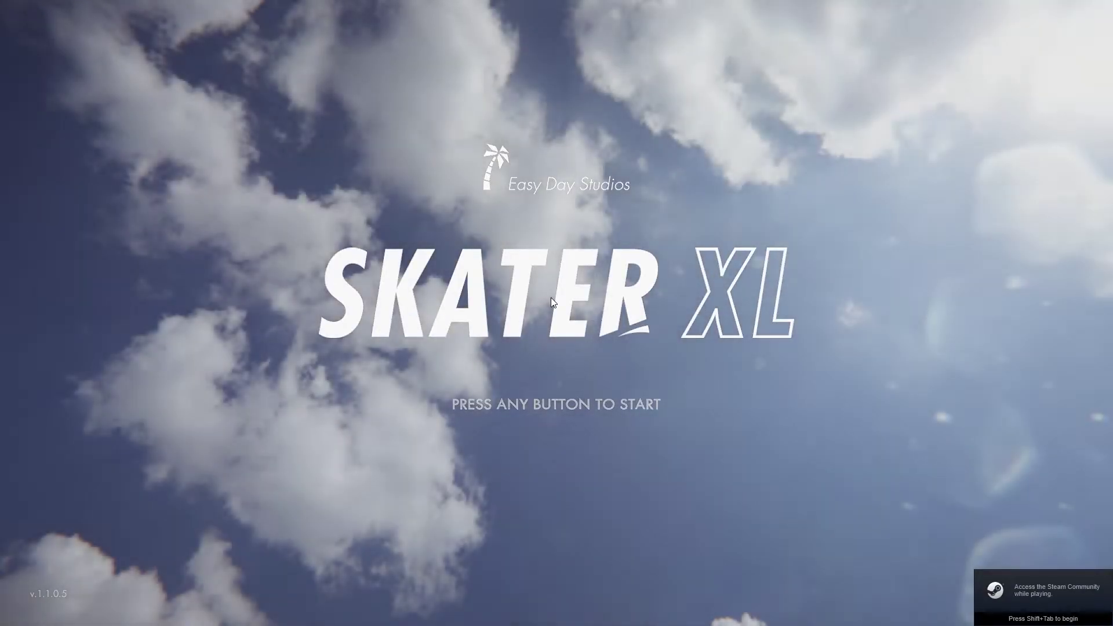
# Start the game from the title screen and close the Mod Manager.
pyautogui.click(550, 297)
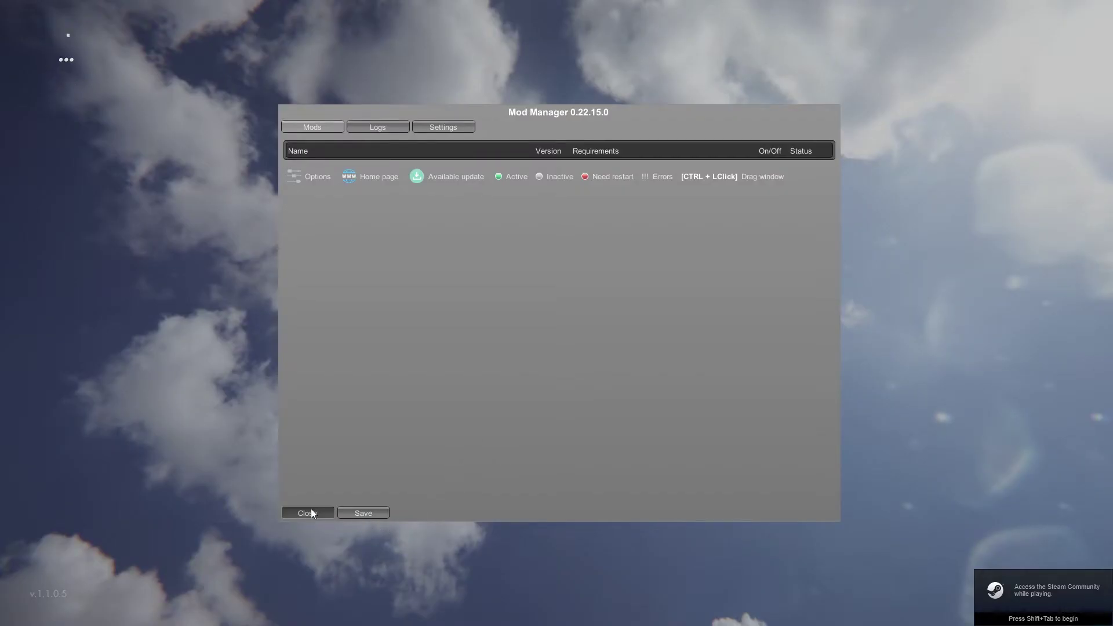
pyautogui.click(311, 511)
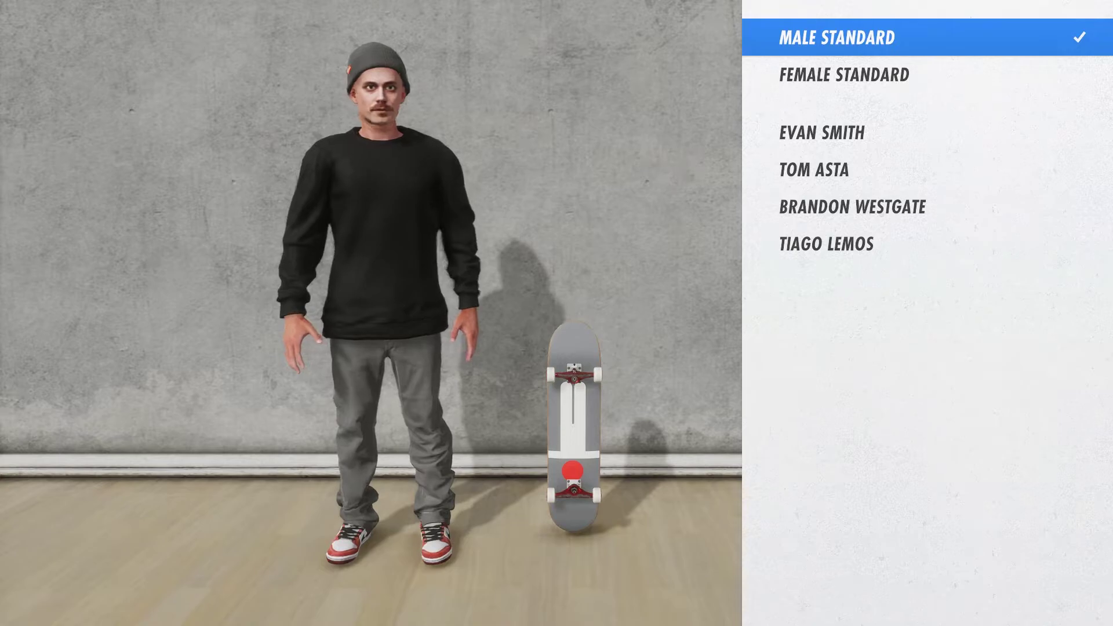
# Step Male Standard's gear categories to the player's custom skin tone and keep it.
pyautogui.press('Return')
pyautogui.press('Right')
pyautogui.press('Right')
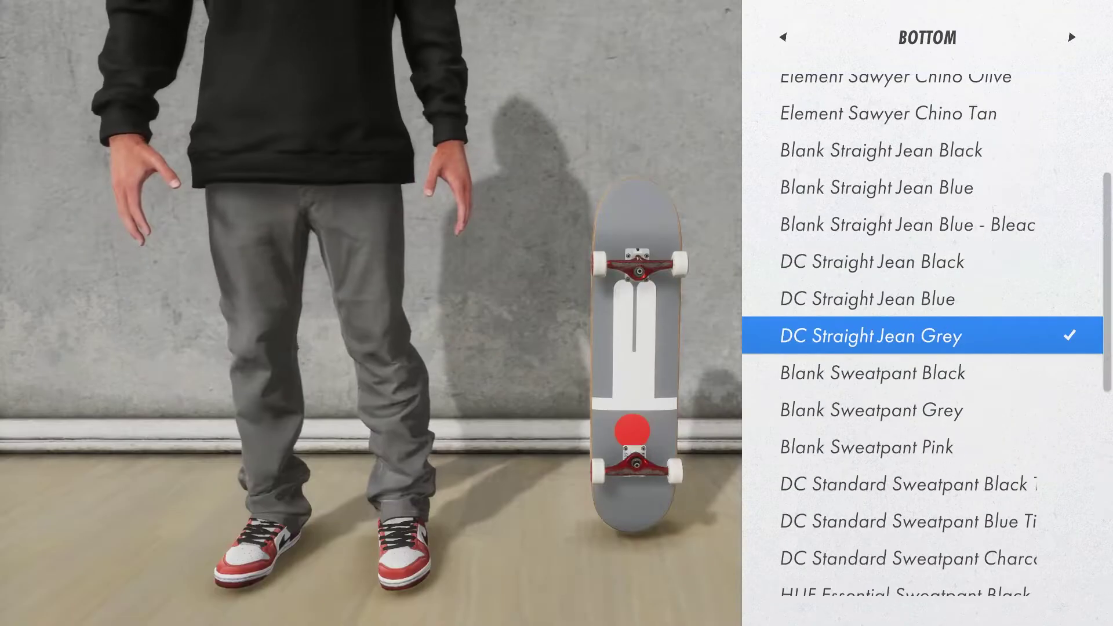
pyautogui.press('Right')
pyautogui.press('Right')
pyautogui.press('Right')
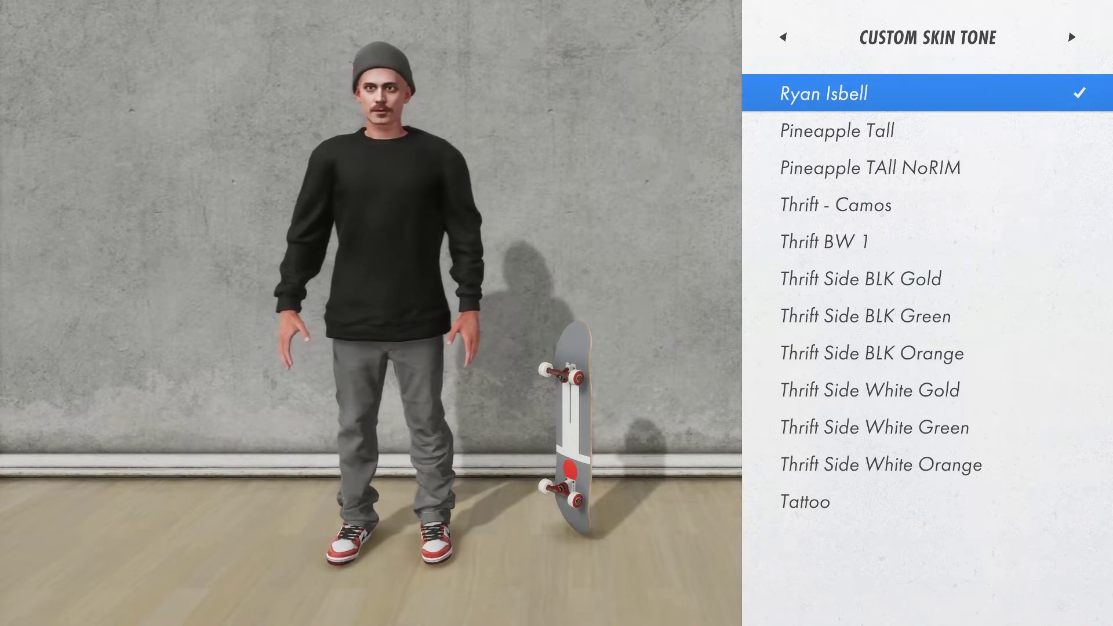
pyautogui.press('Escape')
pyautogui.press('Escape')
pyautogui.press('Escape')
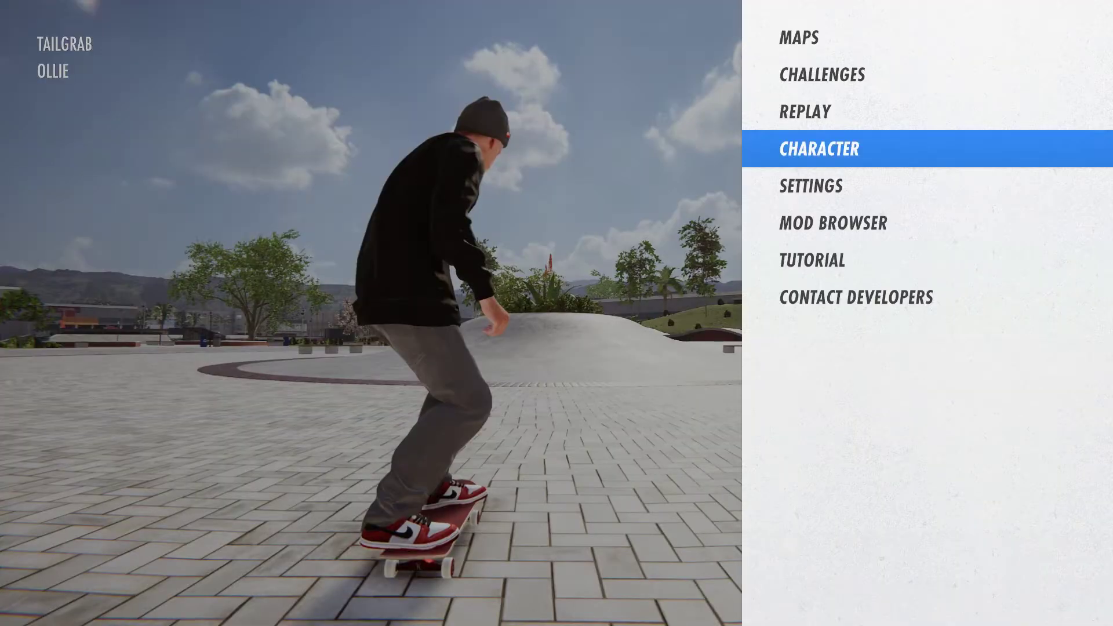
# From the Skater XL pause menu, choose Replay > New Clip to open the replay editor.
pyautogui.press('Up')
pyautogui.press('Return')
pyautogui.press('Return')
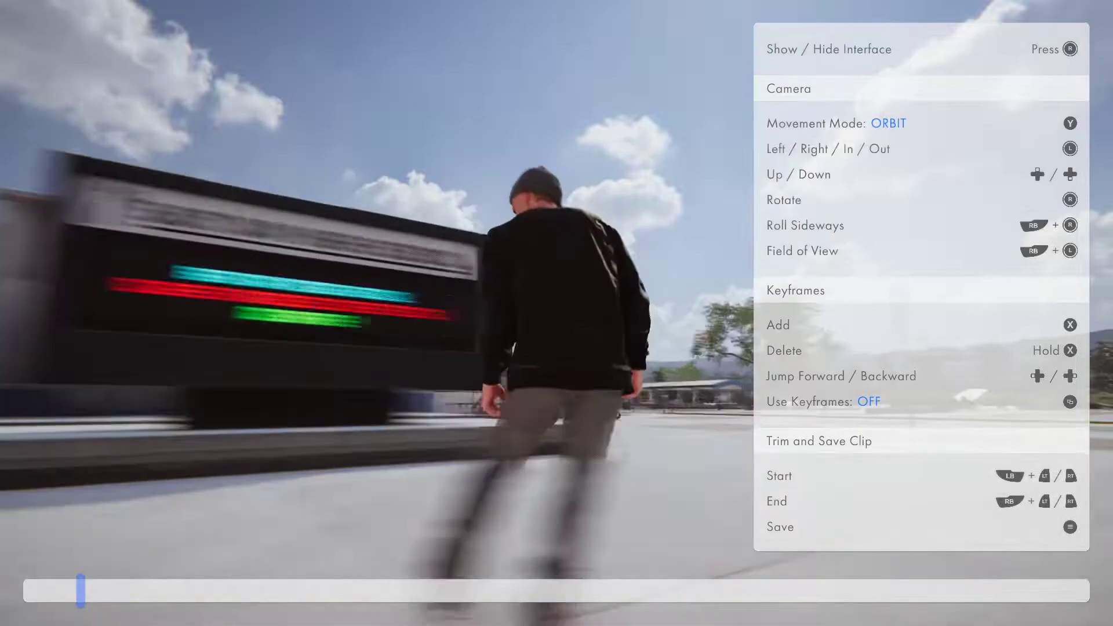